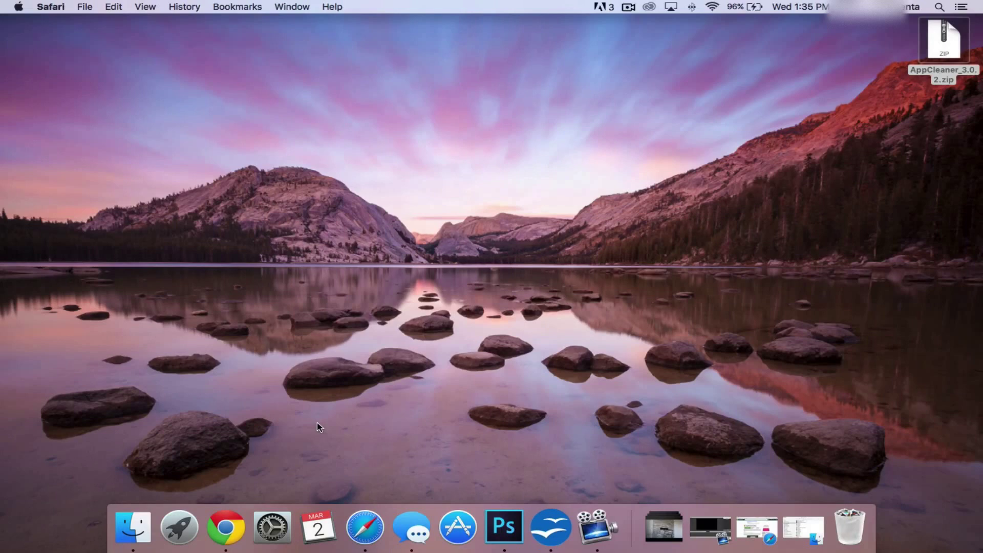
Restore the Applications window and drag Calculator to the Trash and back
{"action": "left_click", "coordinate": [133, 525]}
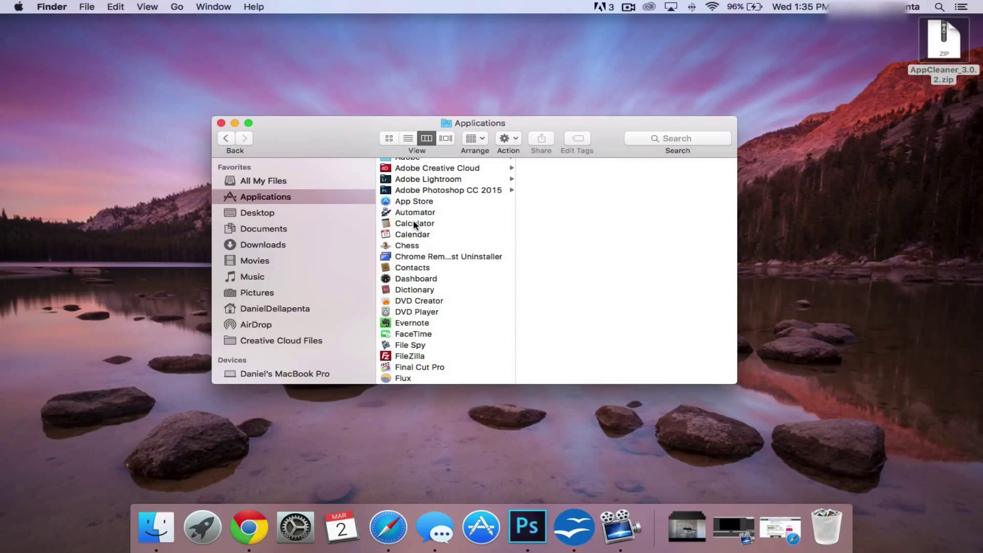
{"action": "left_click_drag", "start_coordinate": [415, 225], "coordinate": [831, 525]}
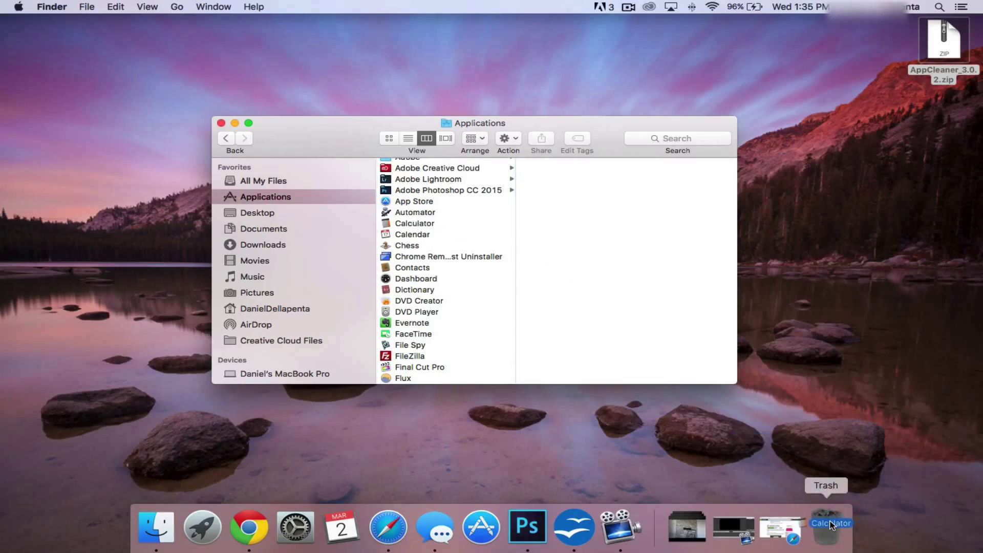
{"action": "left_click_drag", "start_coordinate": [831, 525], "coordinate": [428, 224]}
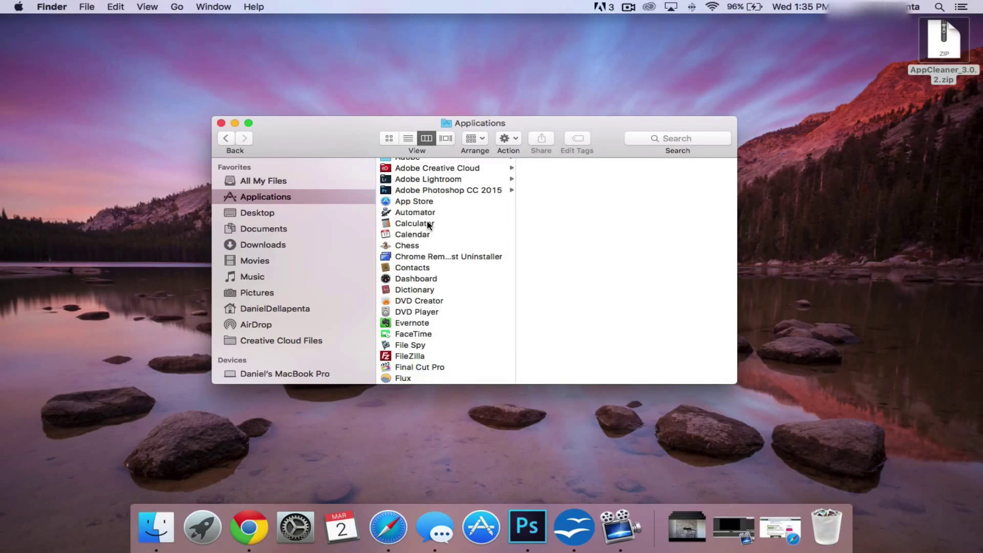
{"action": "left_click", "coordinate": [392, 529]}
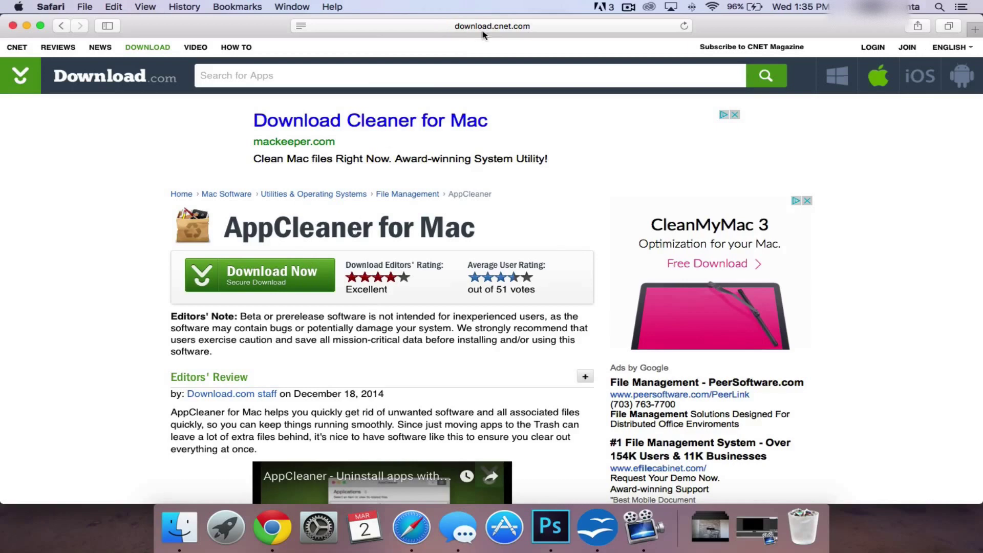
{"action": "left_click", "coordinate": [512, 28]}
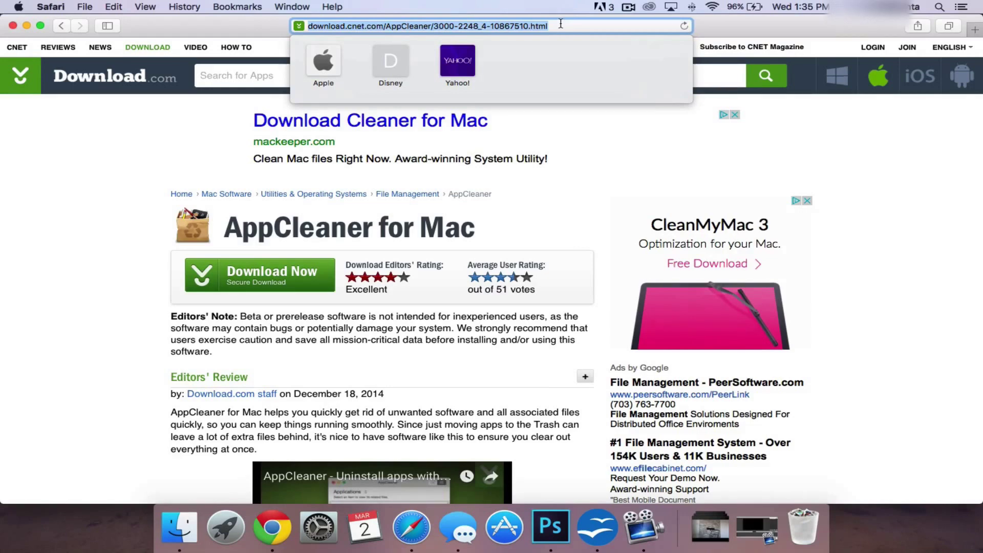
{"action": "left_click", "coordinate": [143, 281]}
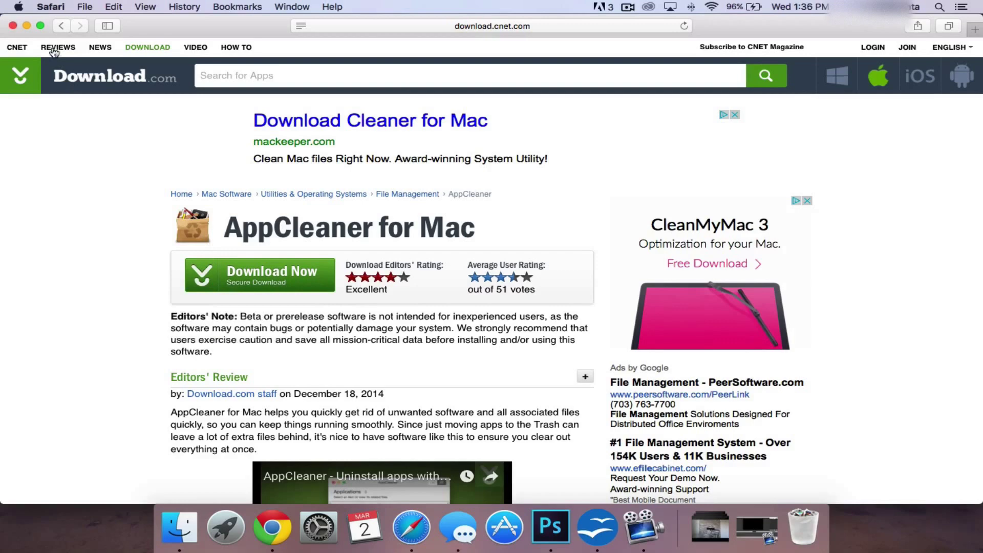
Extract the AppCleaner zip from the desktop and move AppCleaner into Applications
{"action": "left_click", "coordinate": [26, 25]}
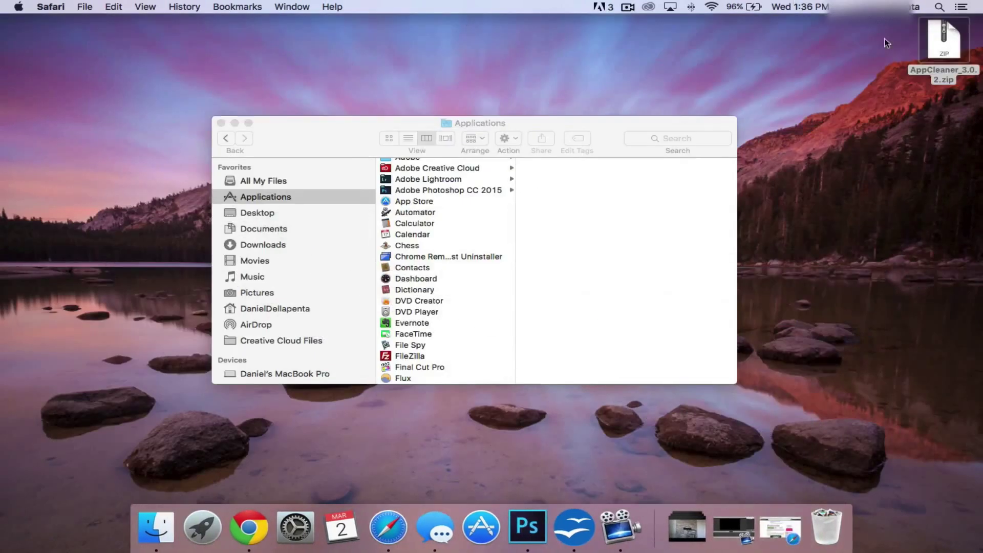
{"action": "double_click", "coordinate": [943, 42]}
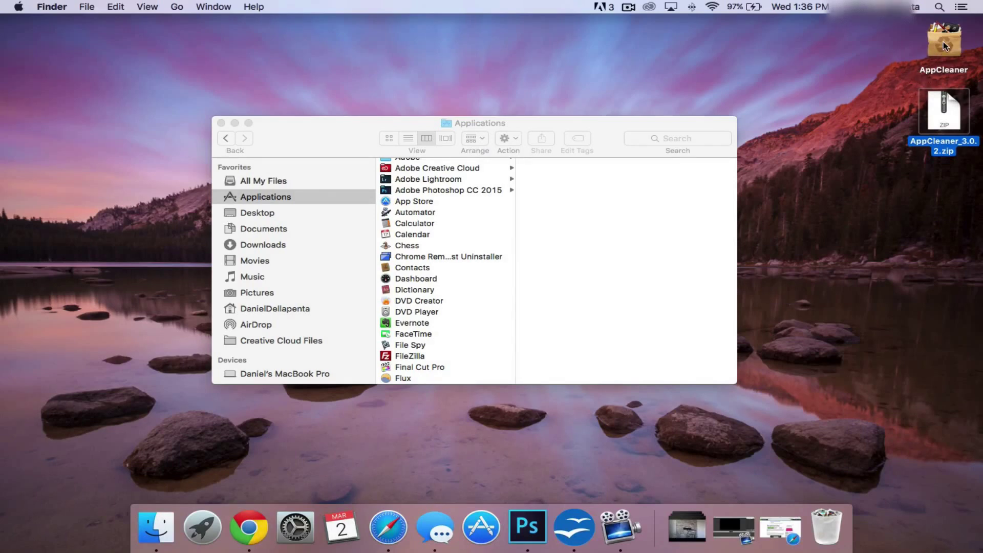
{"action": "left_click_drag", "start_coordinate": [943, 42], "coordinate": [421, 220]}
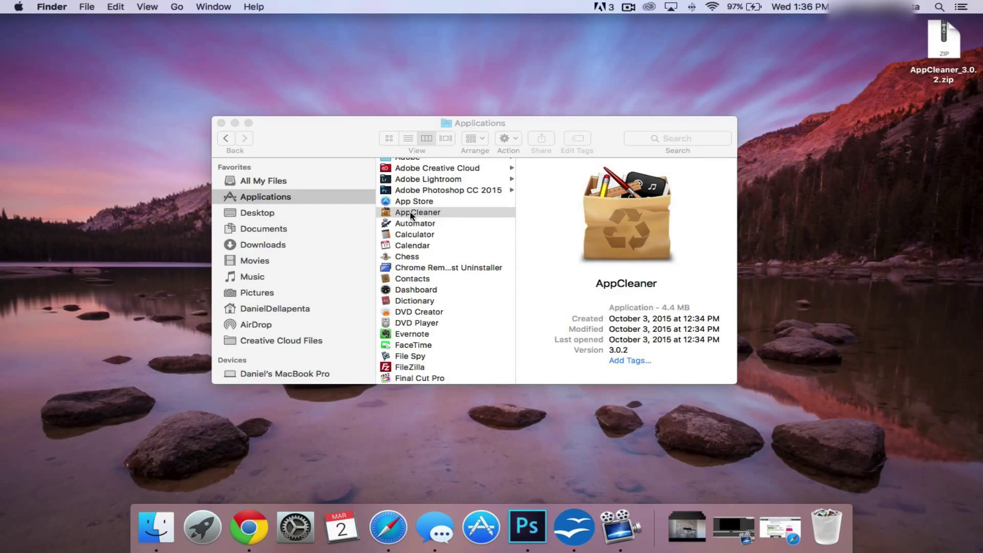
Open AppCleaner past the security prompt, with its window left of the Applications window
{"action": "double_click", "coordinate": [416, 212]}
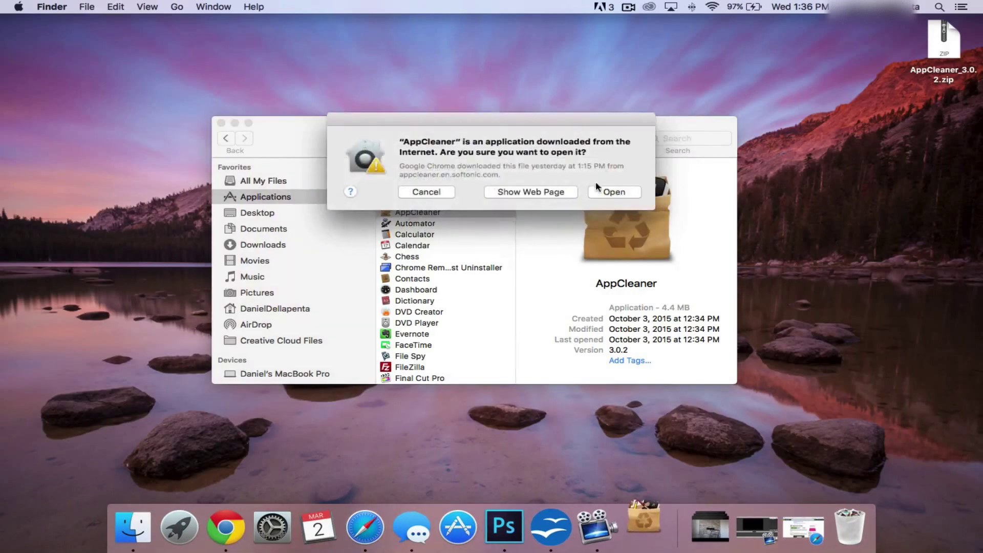
{"action": "left_click", "coordinate": [613, 193]}
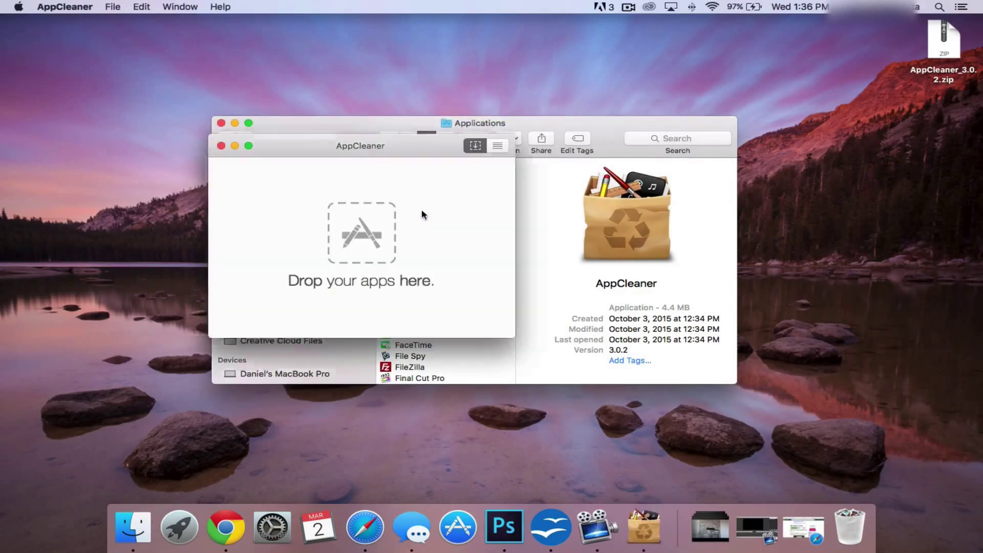
{"action": "left_click_drag", "start_coordinate": [344, 145], "coordinate": [183, 111]}
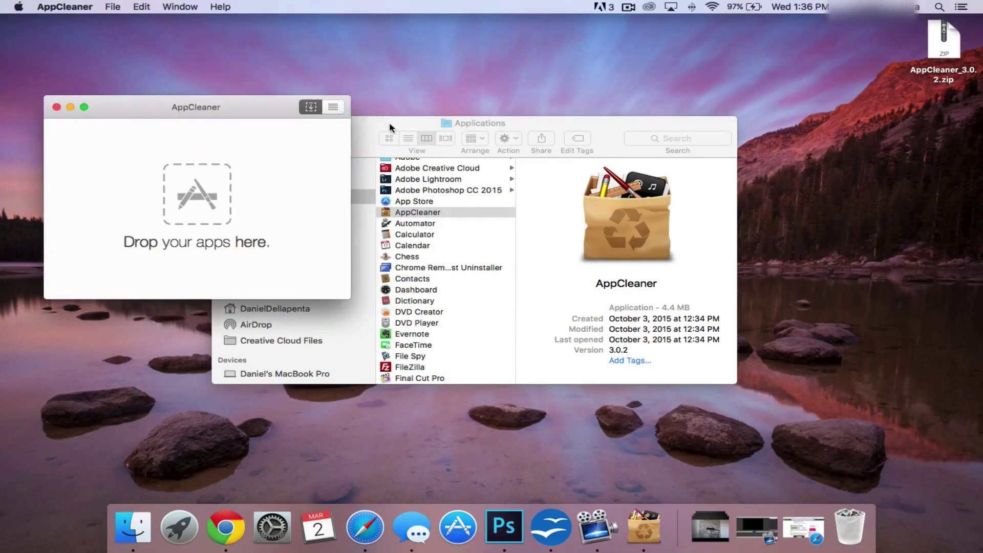
{"action": "left_click_drag", "start_coordinate": [389, 122], "coordinate": [521, 103]}
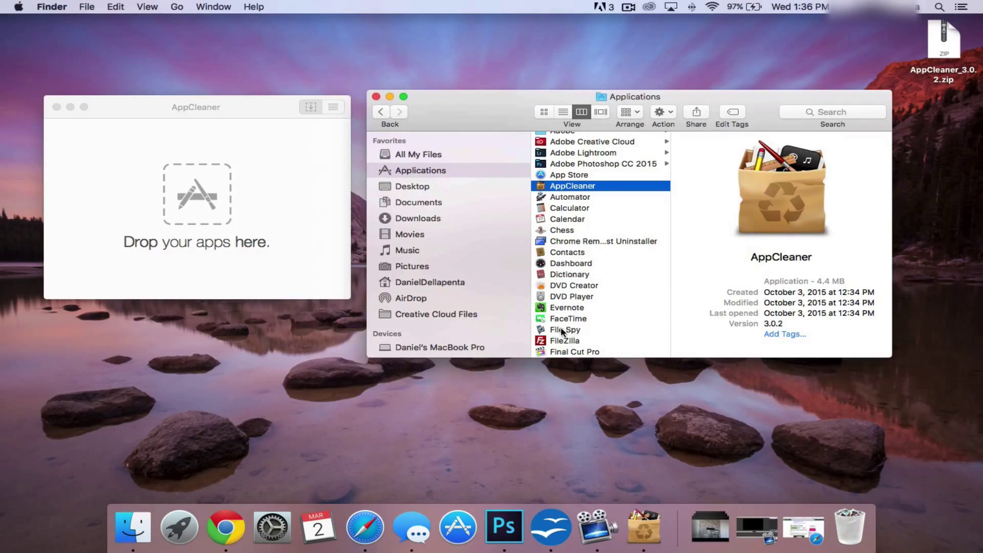
Drop File Spy onto AppCleaner and tick both com.fiplab.filespy folders for removal
{"action": "mouse_move", "coordinate": [563, 332]}
{"action": "left_mouse_down"}
{"action": "mouse_move", "coordinate": [212, 209]}
{"action": "mouse_move", "coordinate": [192, 184]}
{"action": "left_mouse_up"}
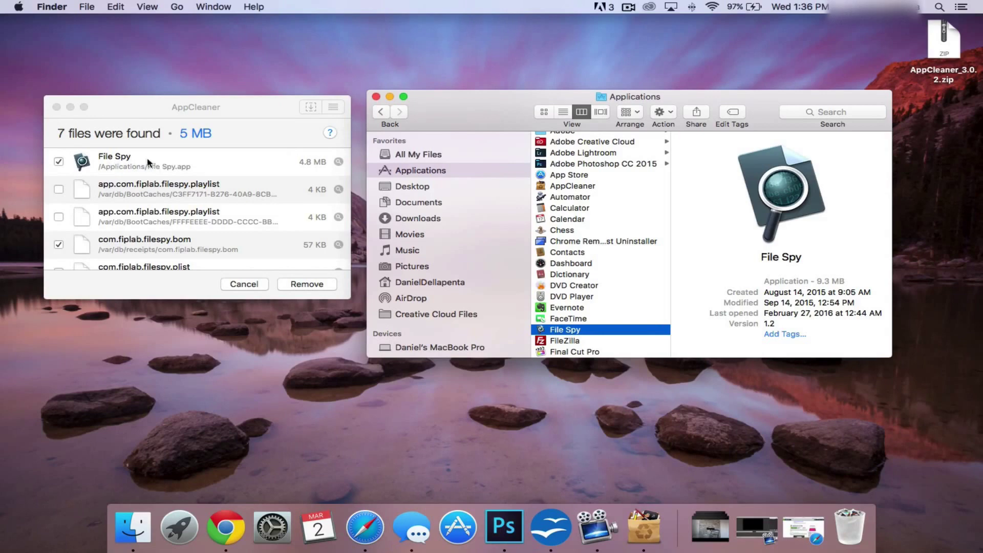
{"action": "scroll", "coordinate": [132, 192], "scroll_direction": "down", "scroll_amount": 5}
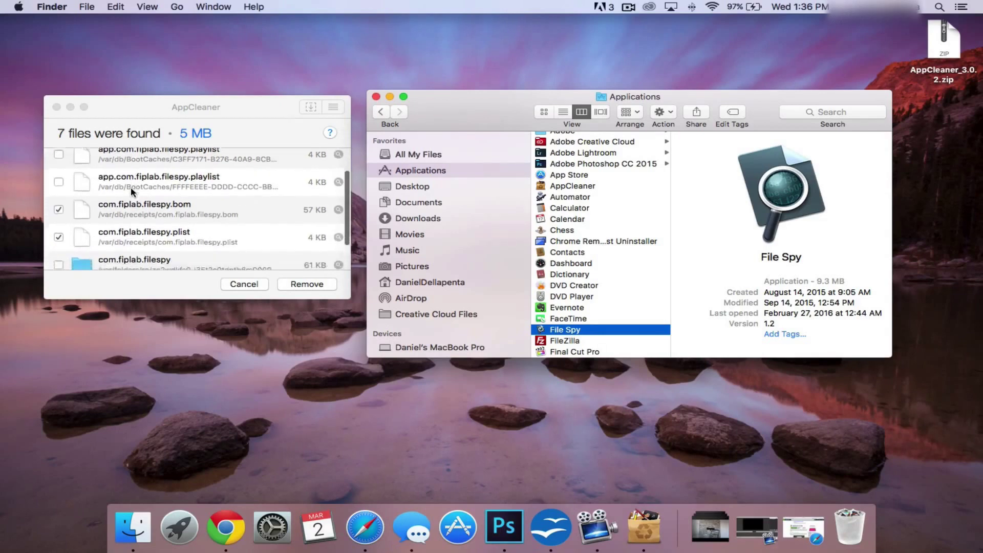
{"action": "scroll", "coordinate": [131, 187], "scroll_direction": "down", "scroll_amount": 1}
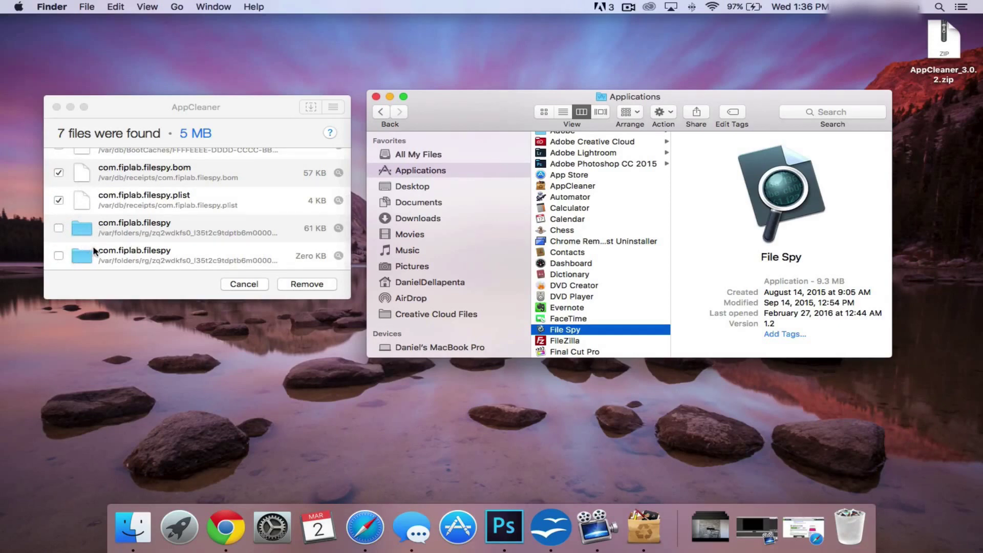
{"action": "left_click", "coordinate": [58, 255]}
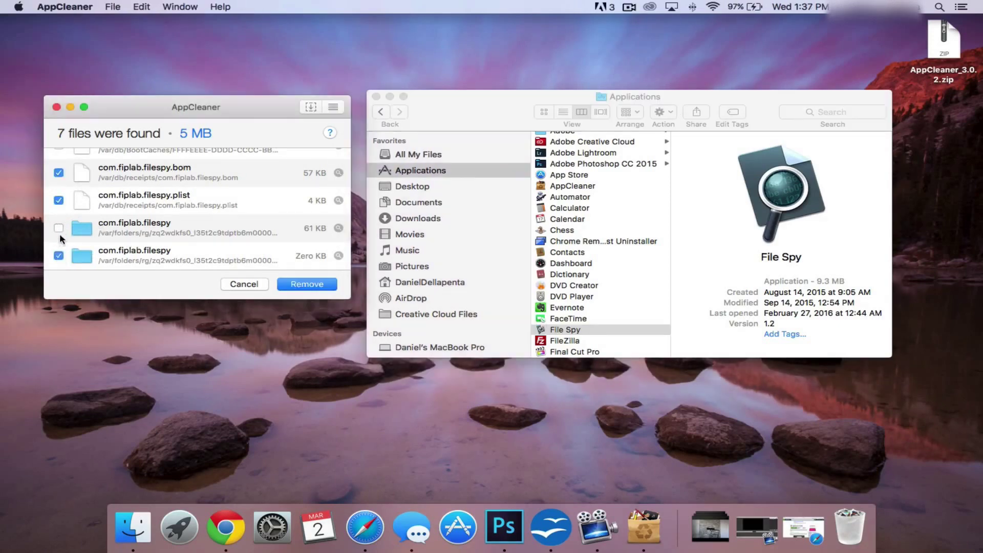
{"action": "left_click", "coordinate": [59, 228]}
{"action": "scroll", "coordinate": [61, 171], "scroll_direction": "up", "scroll_amount": 2}
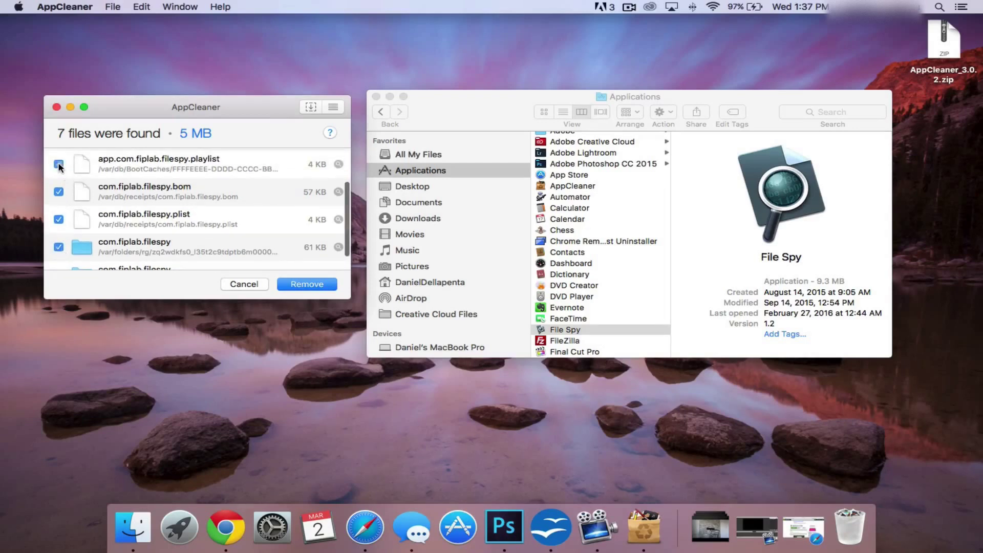
{"action": "scroll", "coordinate": [59, 167], "scroll_direction": "up", "scroll_amount": 2}
{"action": "scroll", "coordinate": [60, 169], "scroll_direction": "up", "scroll_amount": 2}
Remove File Spy and its seven files, authorizing with the administrator password
{"action": "left_click", "coordinate": [305, 284]}
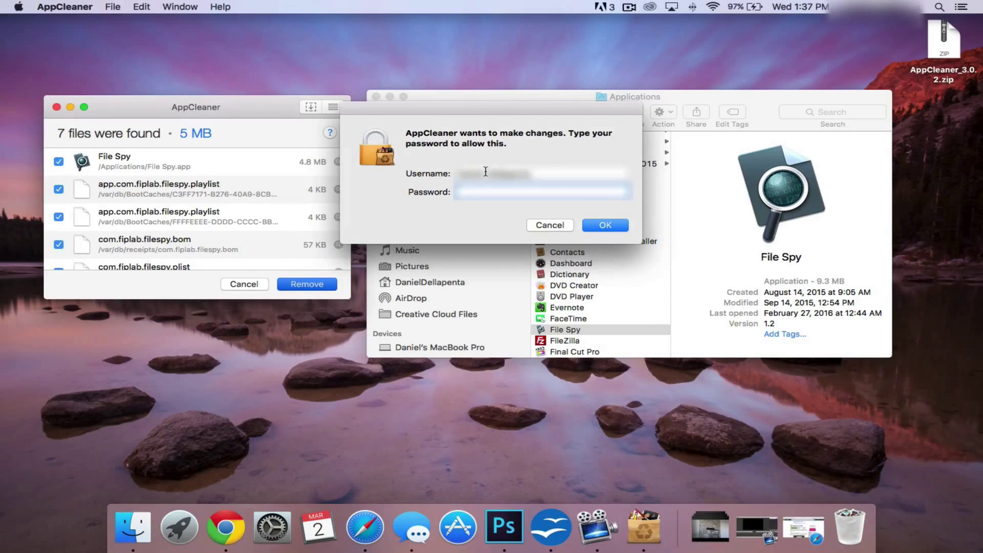
{"action": "type", "text": "••••••••"}
{"action": "left_click", "coordinate": [608, 226]}
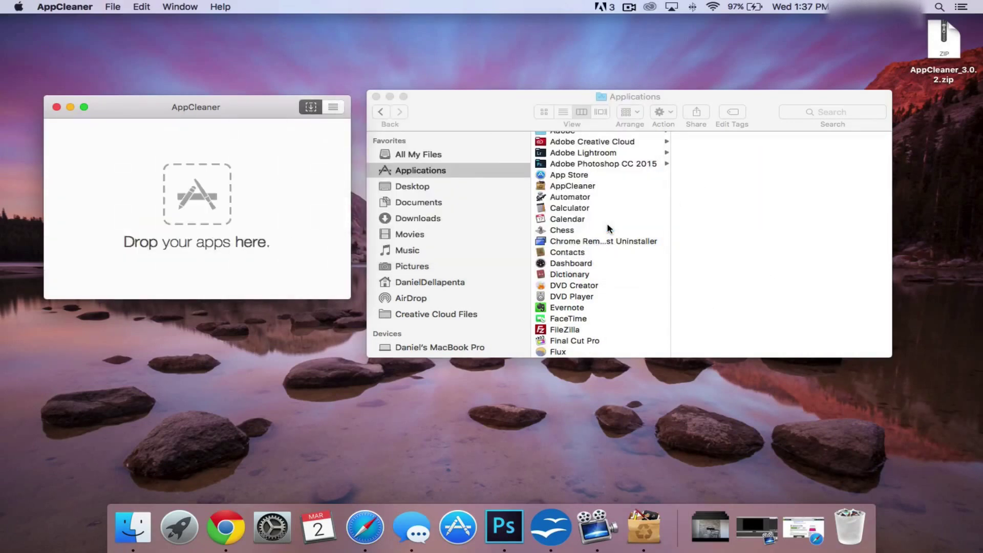